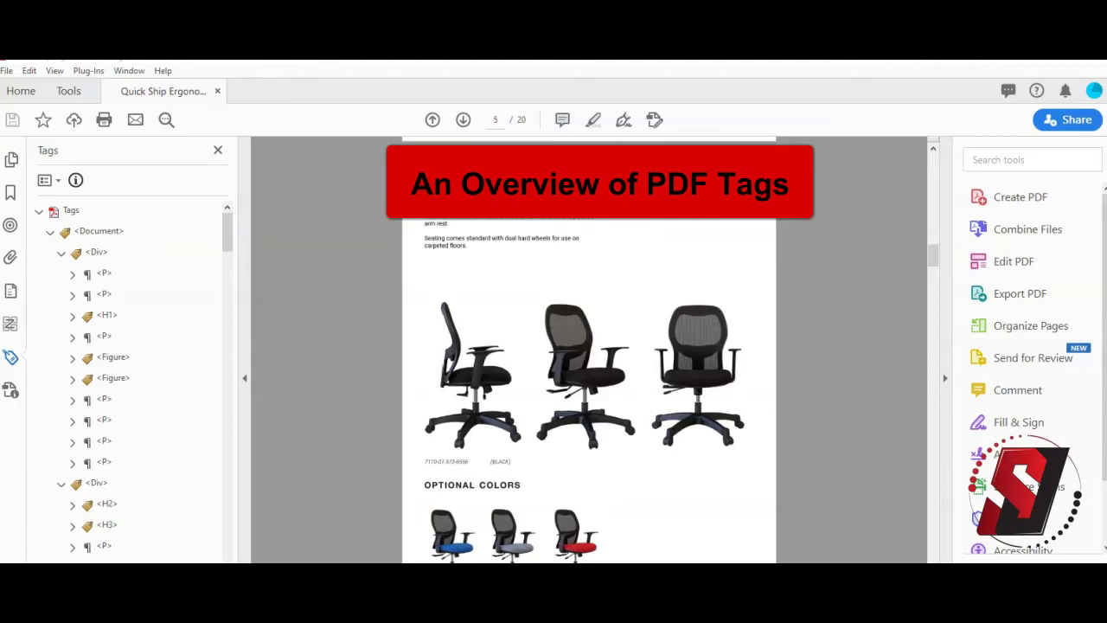
Show the Tags navigation pane beside the catalogue's cover page
click(328, 557)
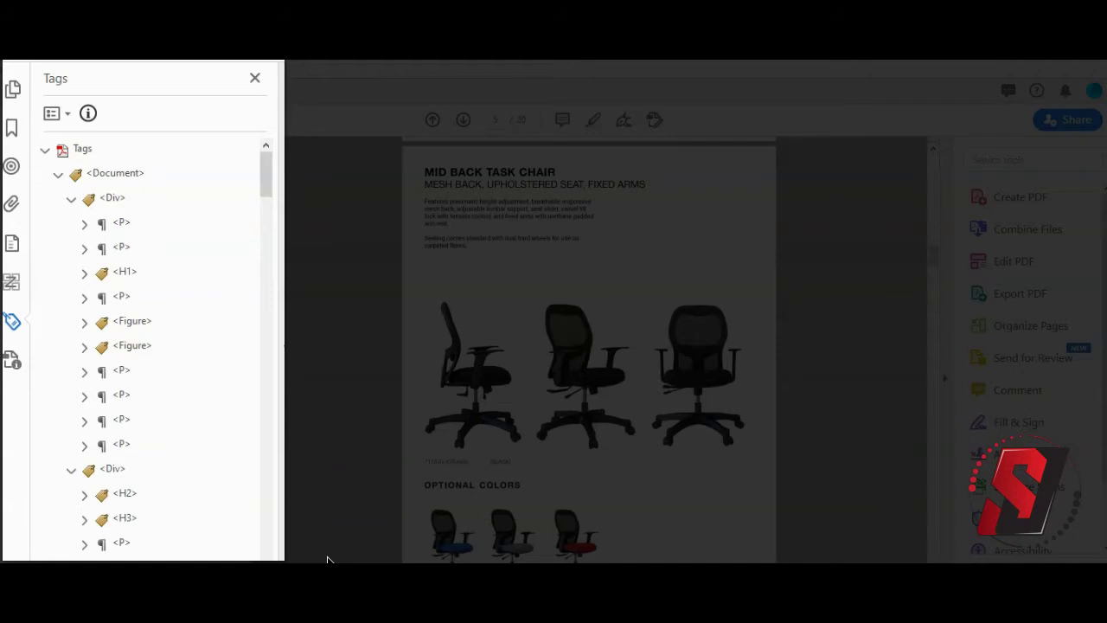
key(XF86AudioRaiseVolume)
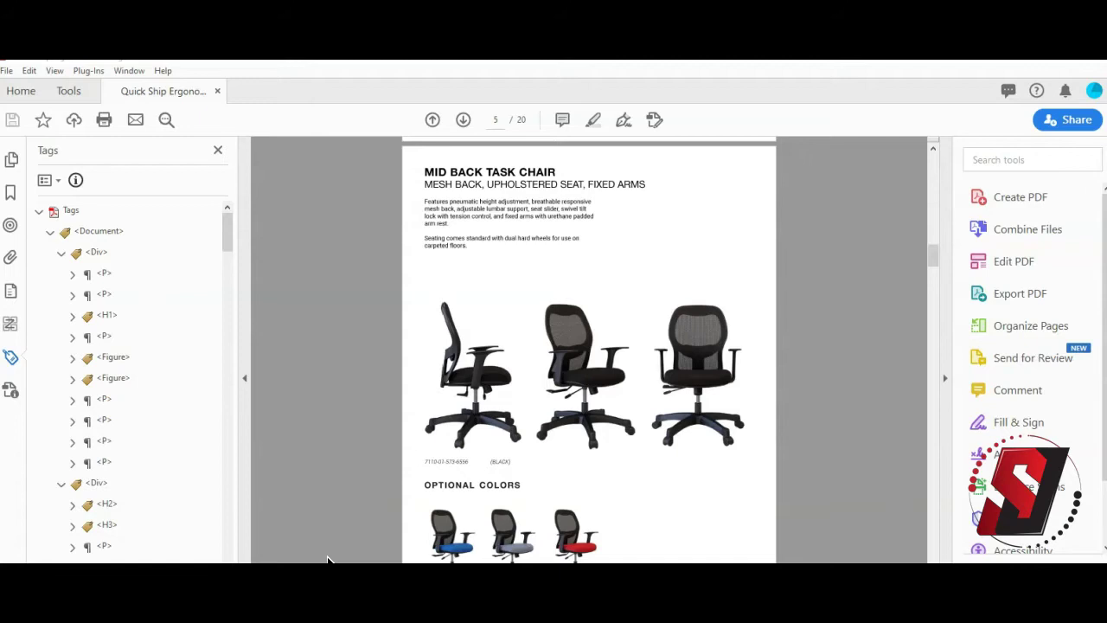
click(241, 377)
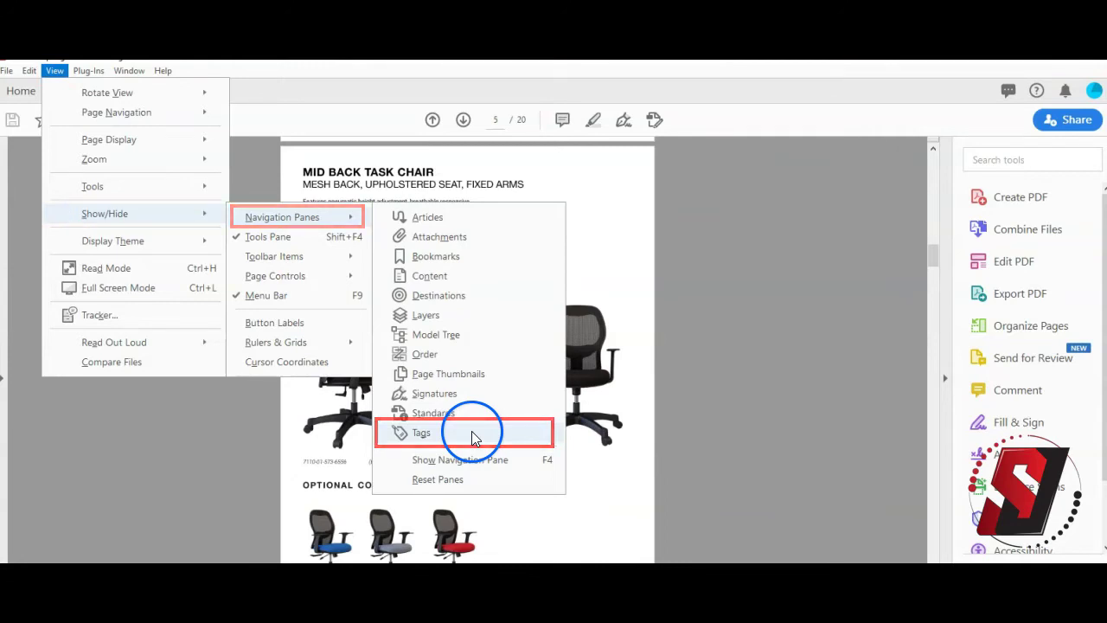
click(472, 437)
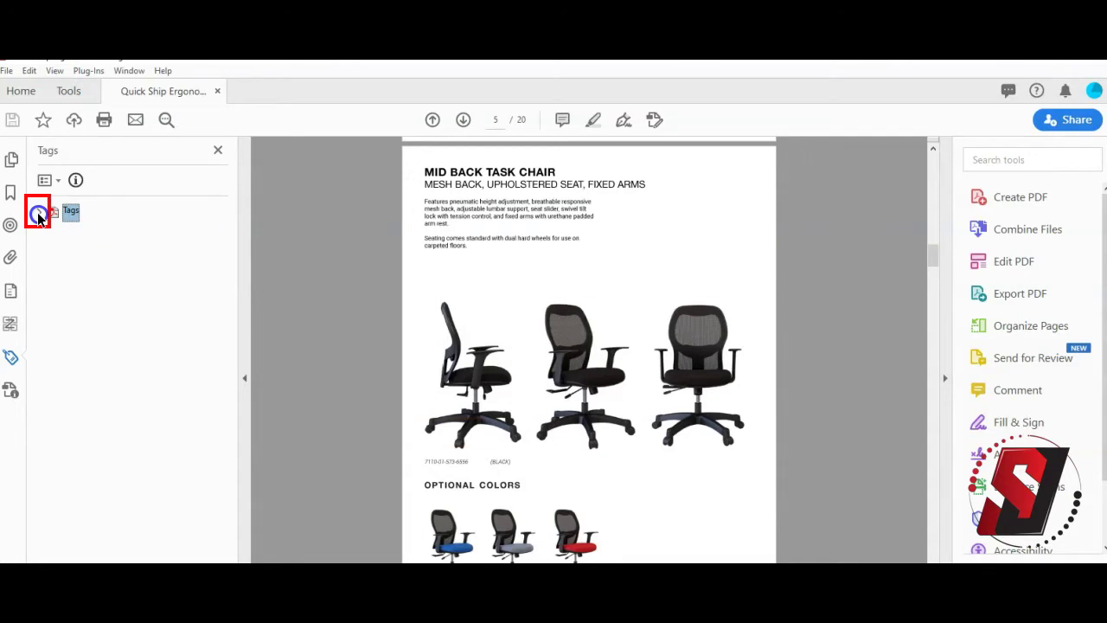
Expand Tags, Document, the first Div, H1 and Span to reveal the 'quick ship' text
click(38, 214)
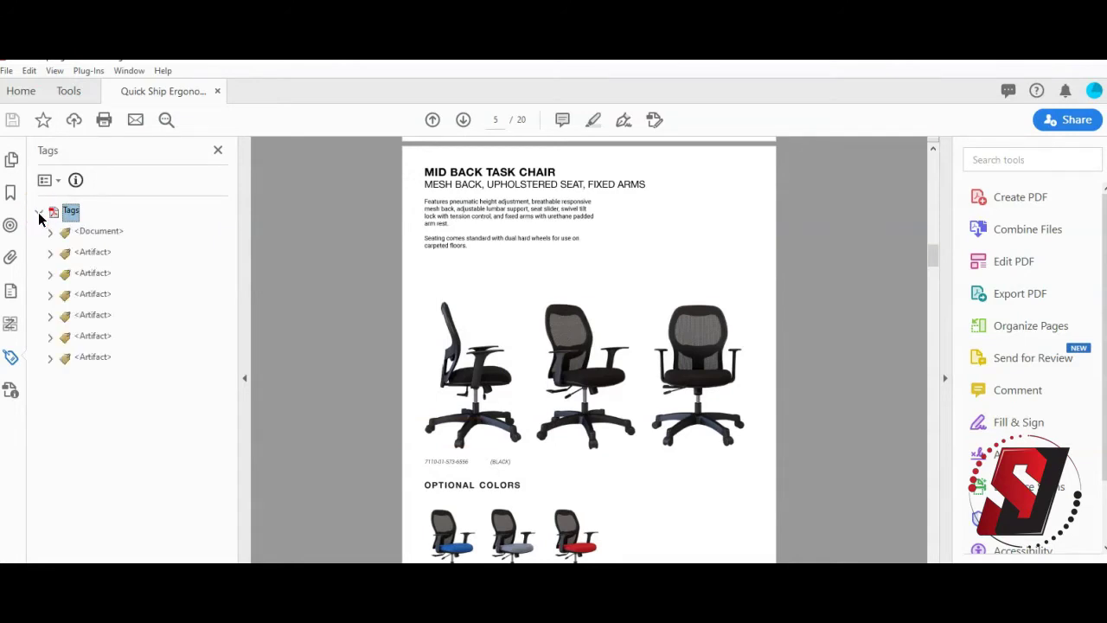
click(49, 231)
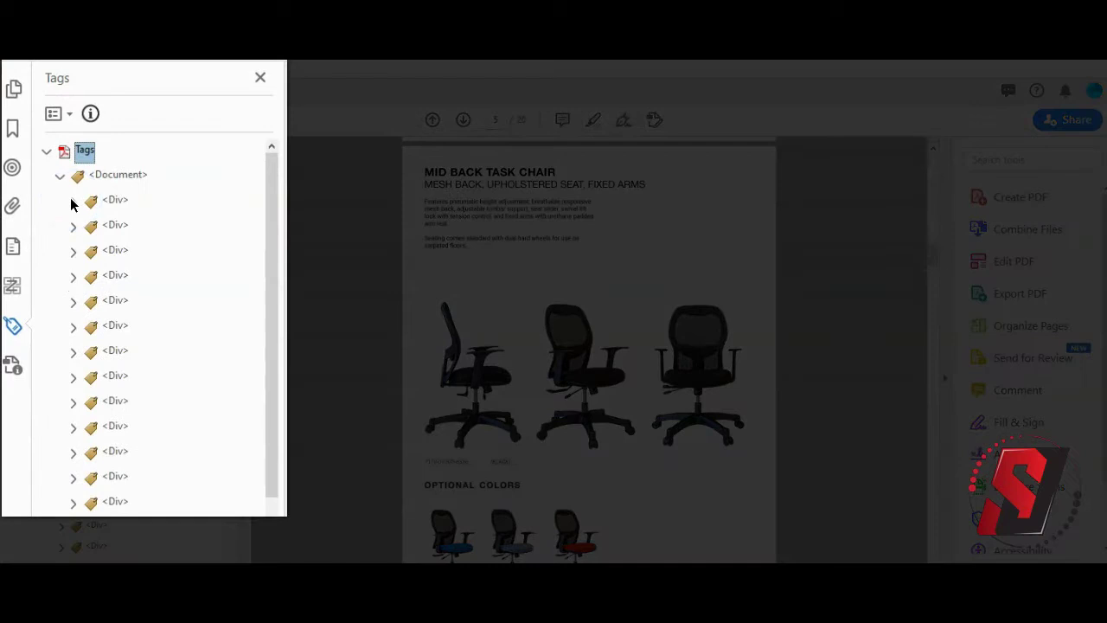
click(60, 251)
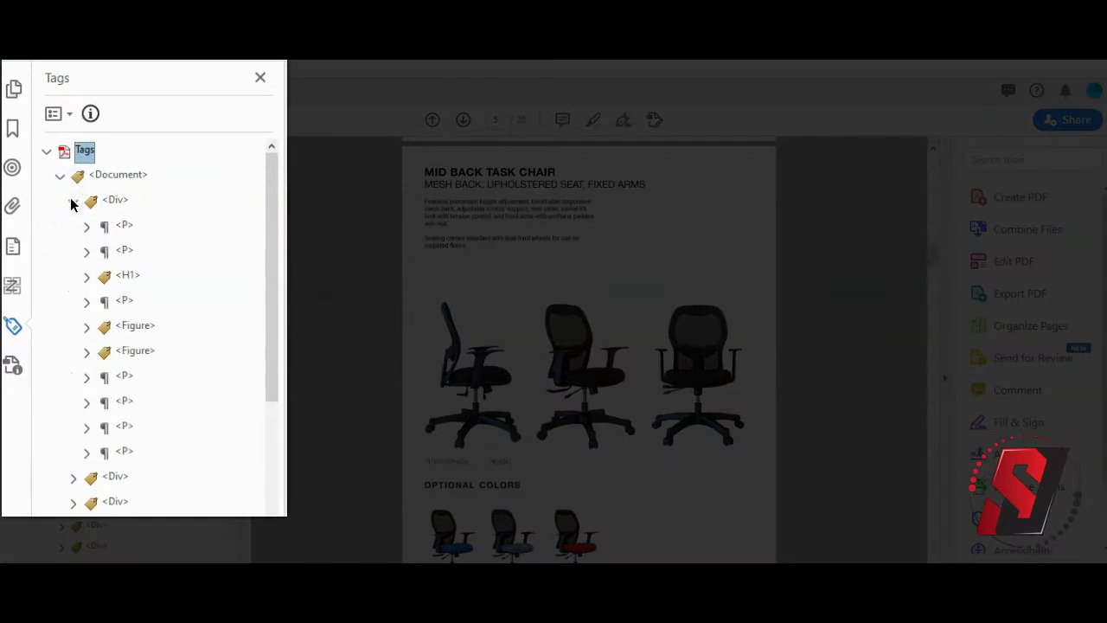
click(86, 229)
click(96, 277)
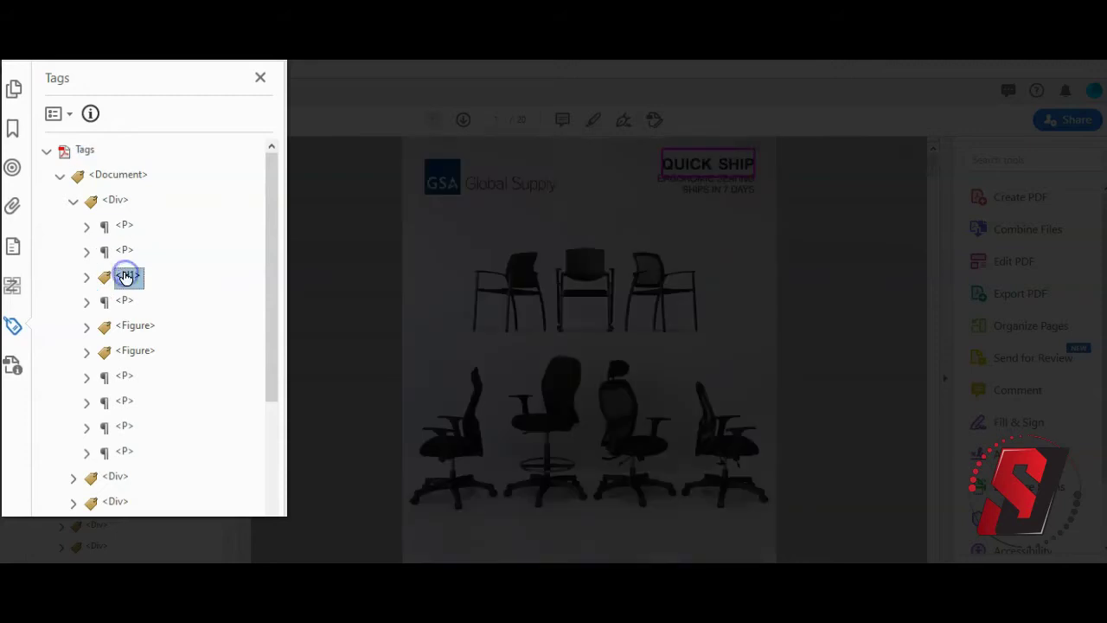
click(88, 279)
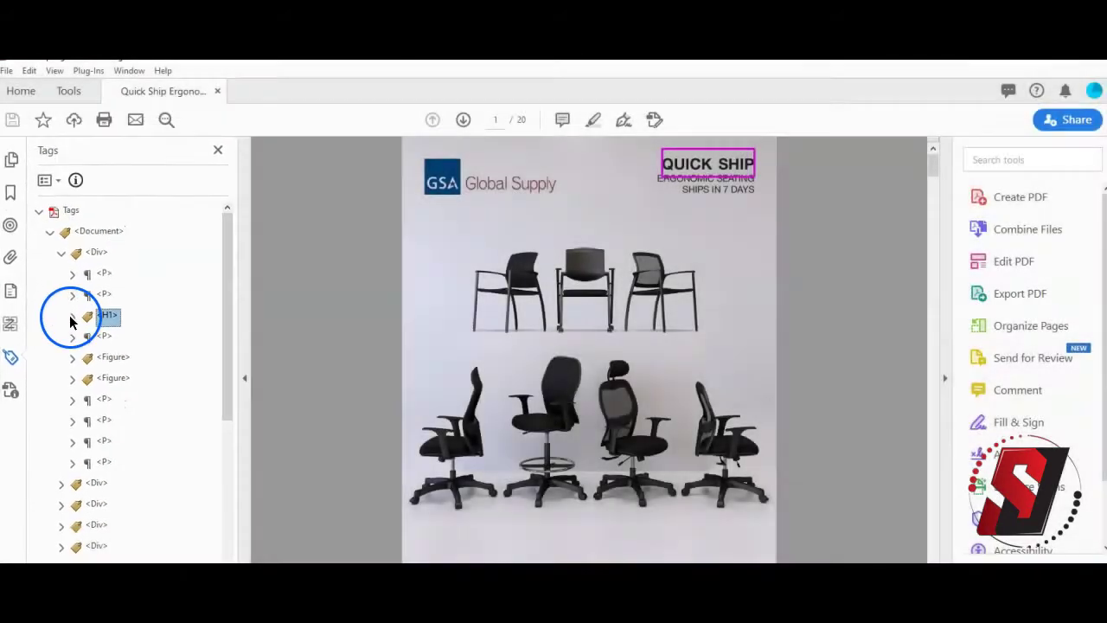
click(83, 336)
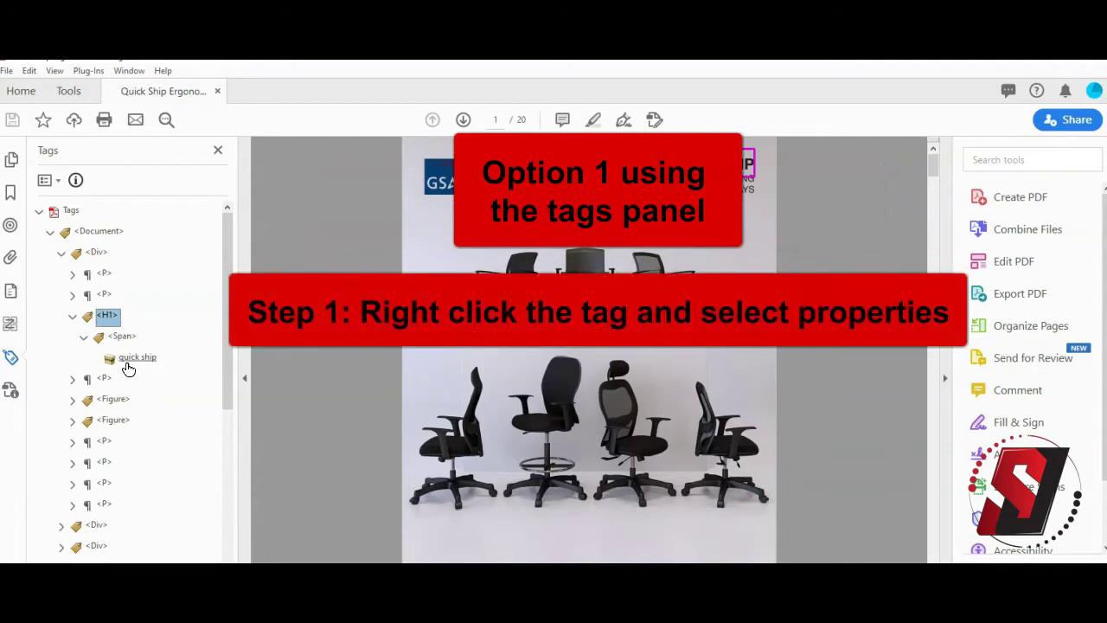
Change the first P tag under the Div to type Figure in its tag properties
right_click(128, 368)
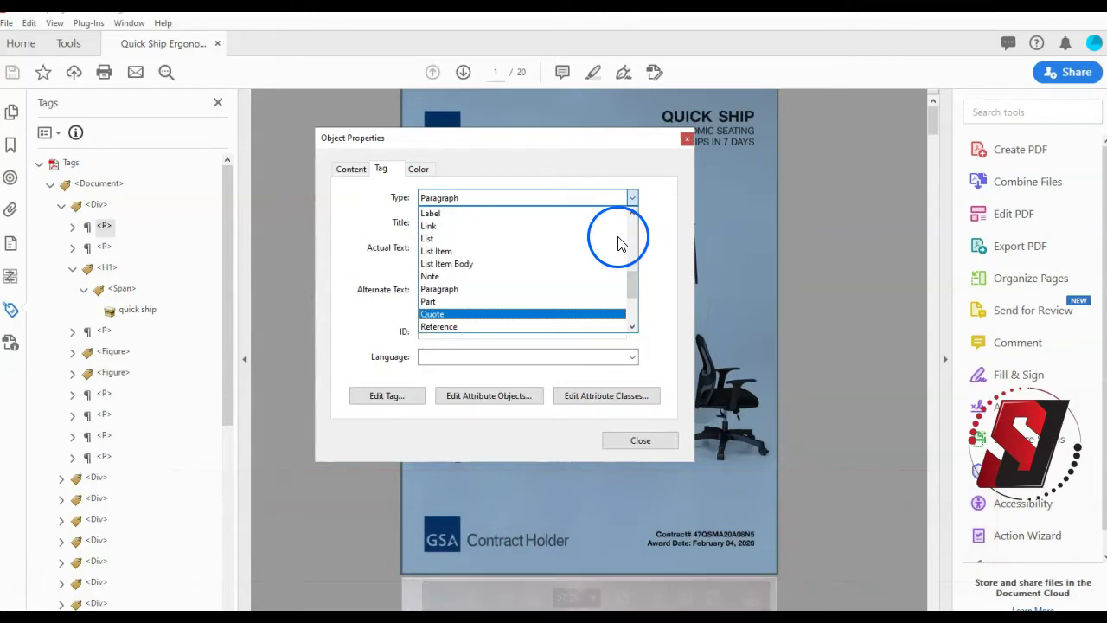
click(640, 440)
click(118, 229)
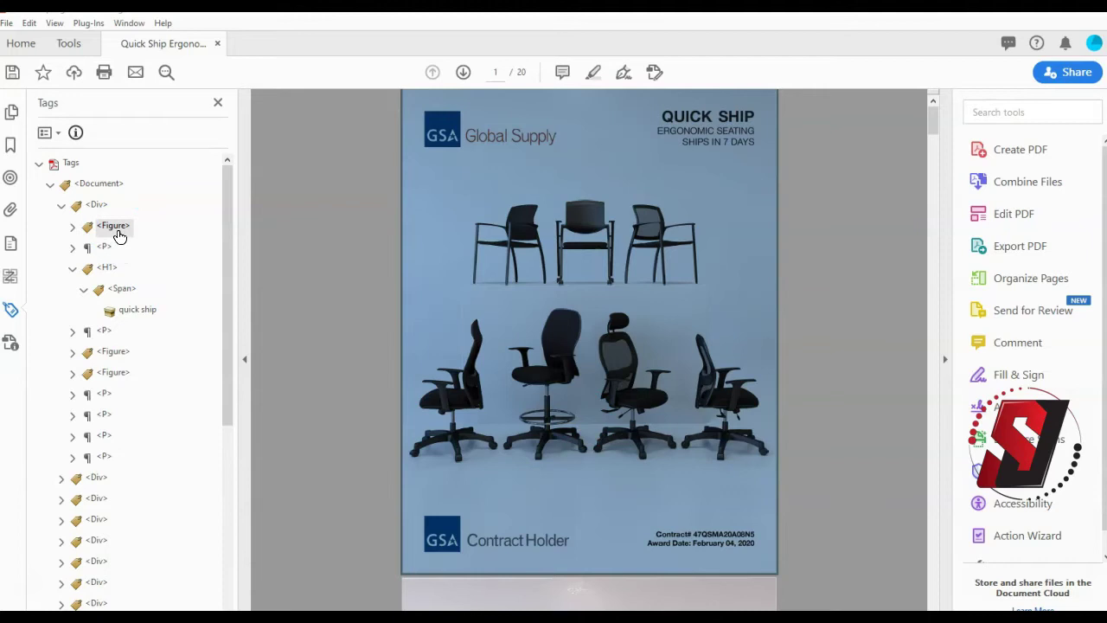
Rename the Figure tag back to 'P'
click(105, 229)
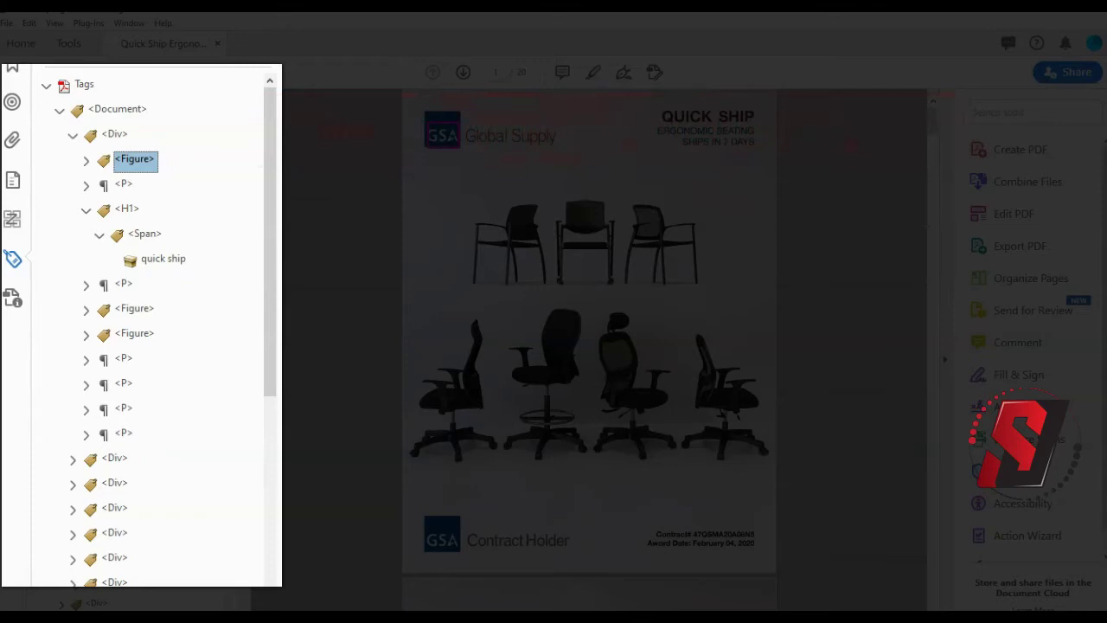
key(F2)
key(End)
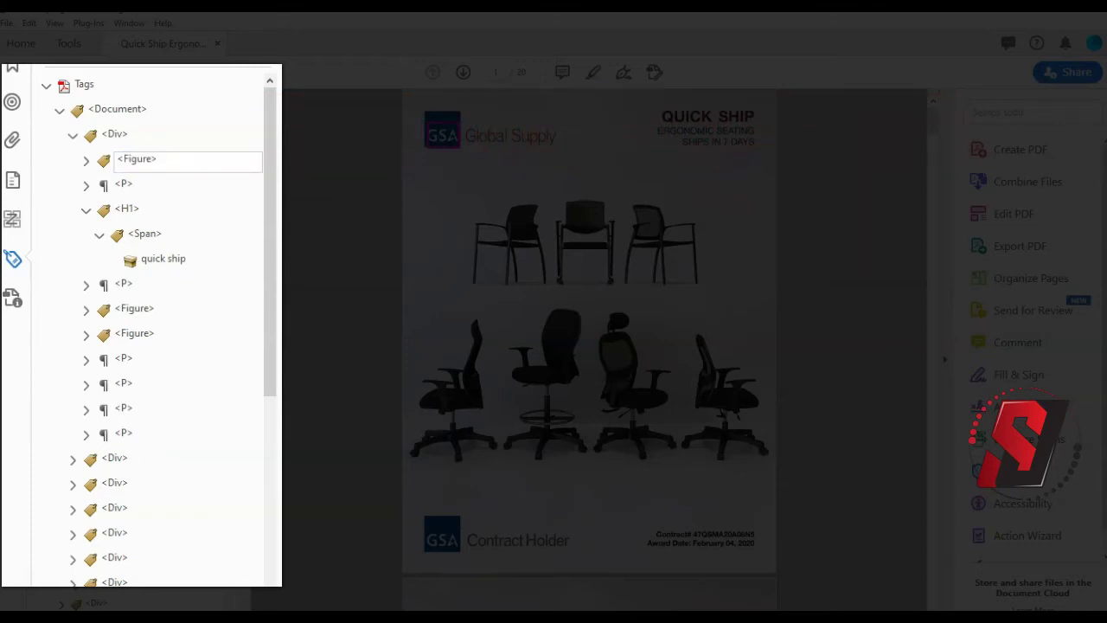
key(Left)
key(BackSpace)
key(BackSpace)
key(BackSpace)
text(P)
key(Return)
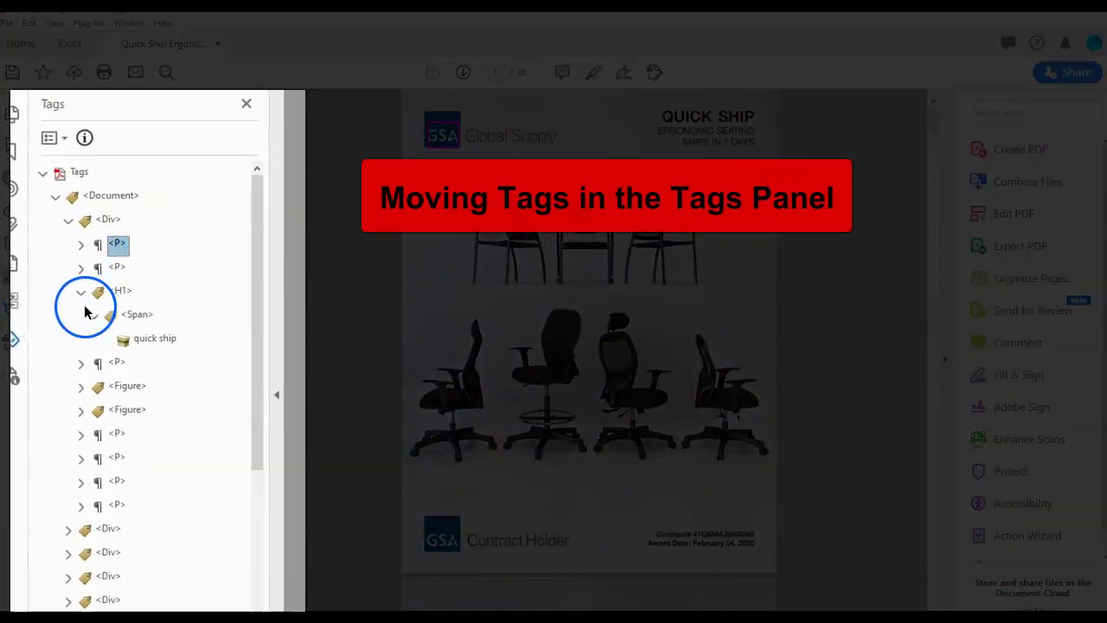
Collapse and select the H1 tag, then drag the first P tag onto the second P
click(82, 297)
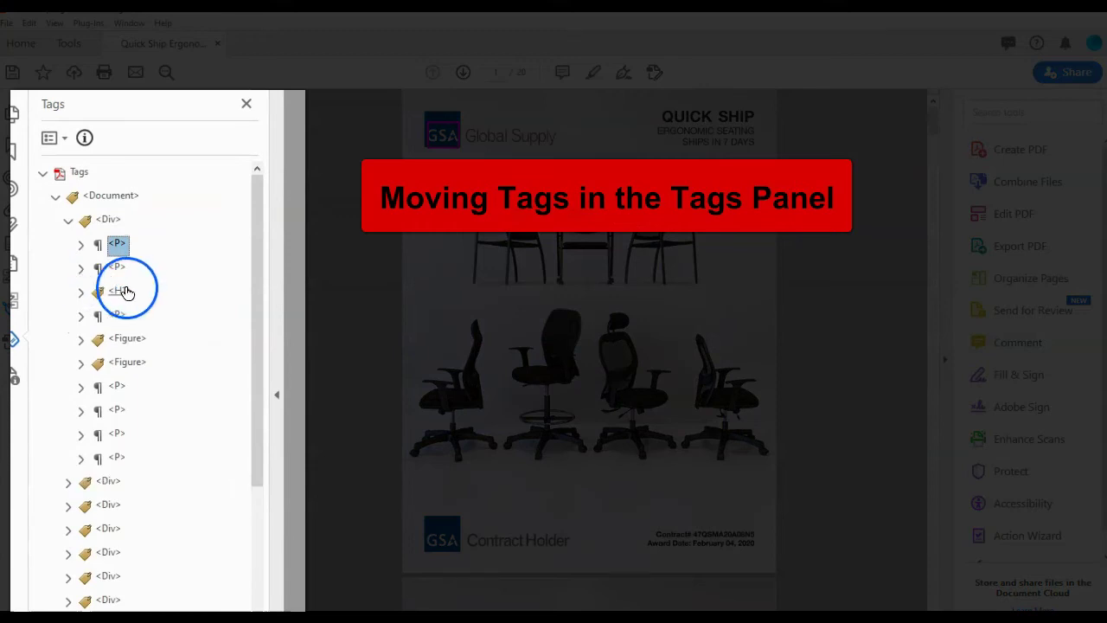
click(124, 292)
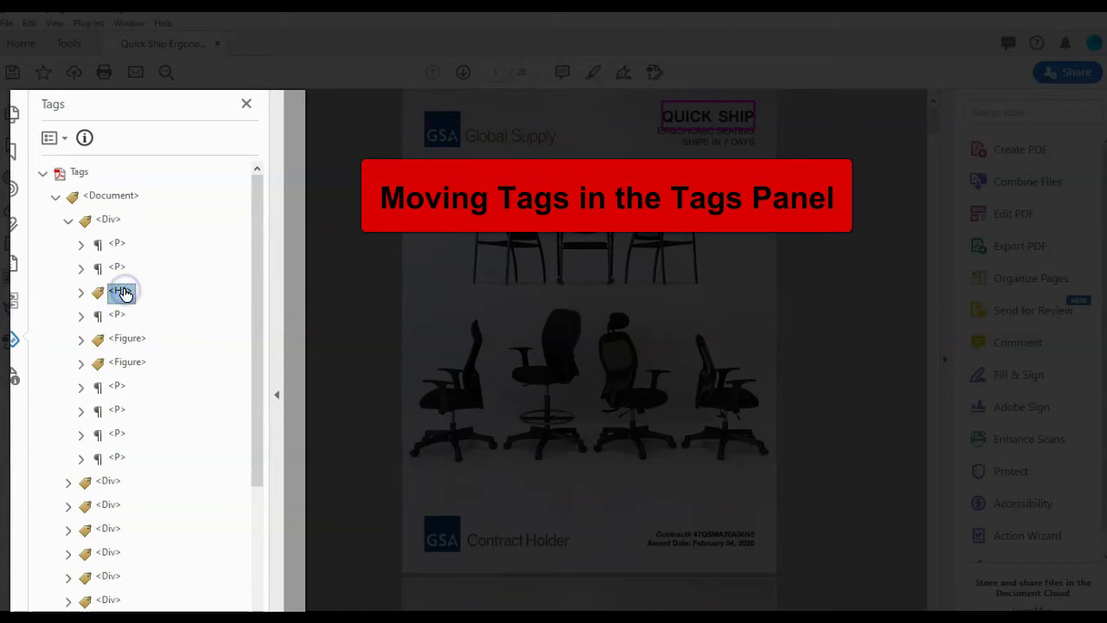
drag(118, 245, 112, 299)
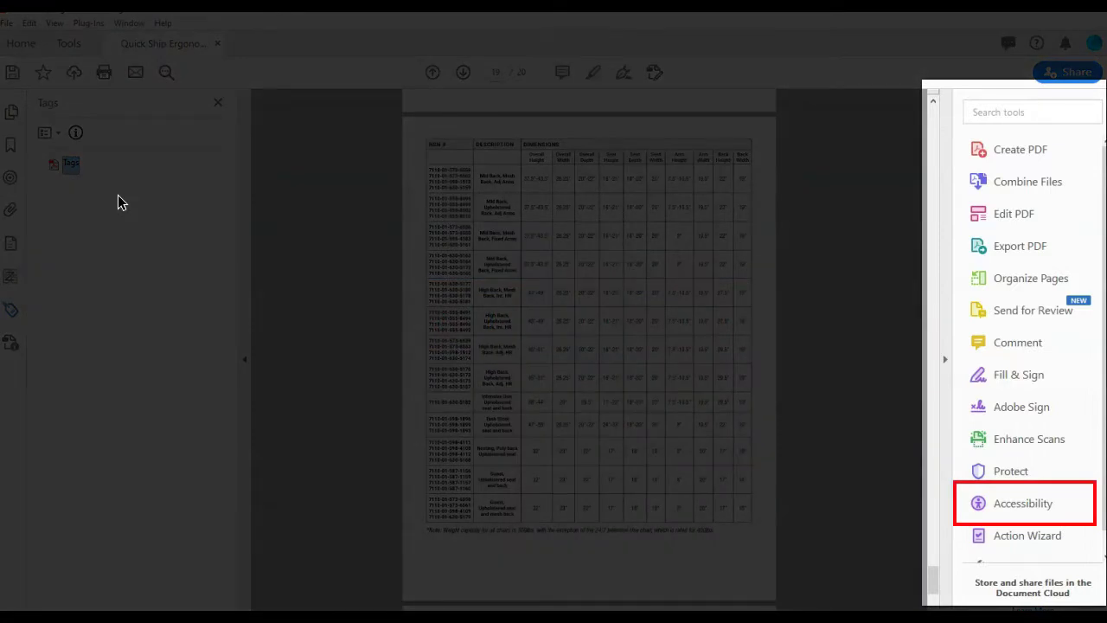
Autotag the whole catalog again, confirming the re-tagging of the already tagged document
click(1023, 502)
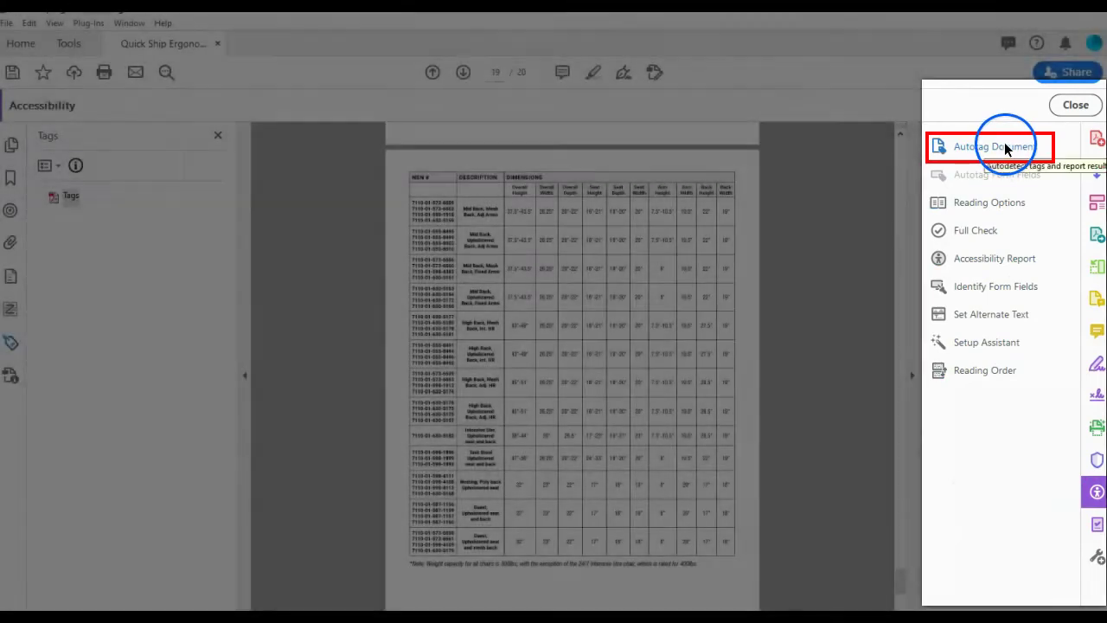
click(995, 146)
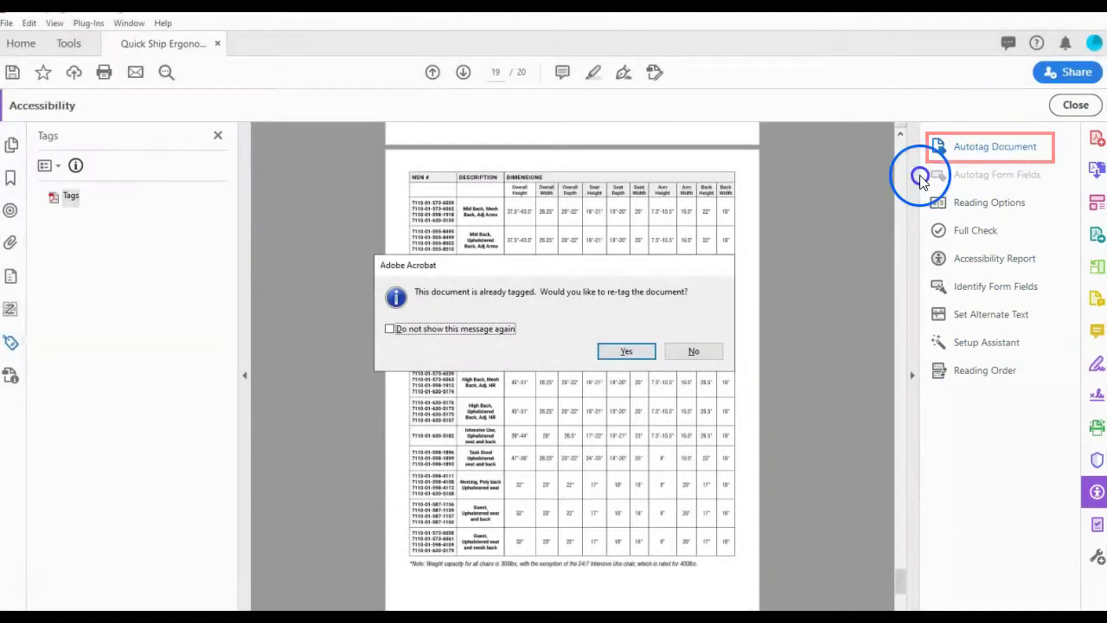
click(635, 352)
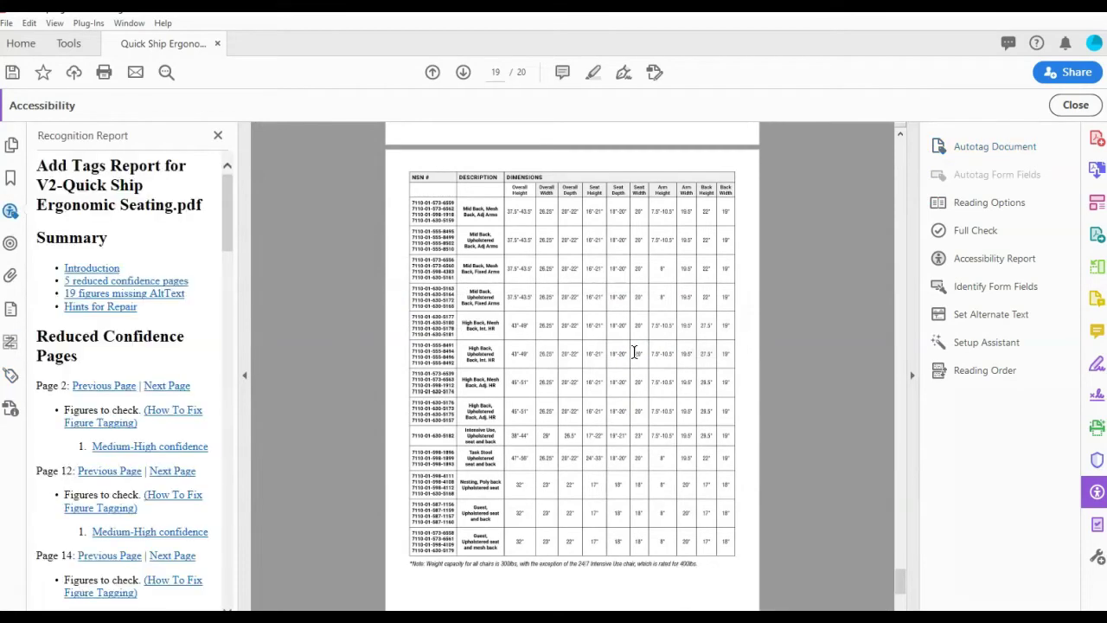
Step through the new Figure tags to the final Table tag, then close the accessibility tools
click(10, 374)
click(39, 197)
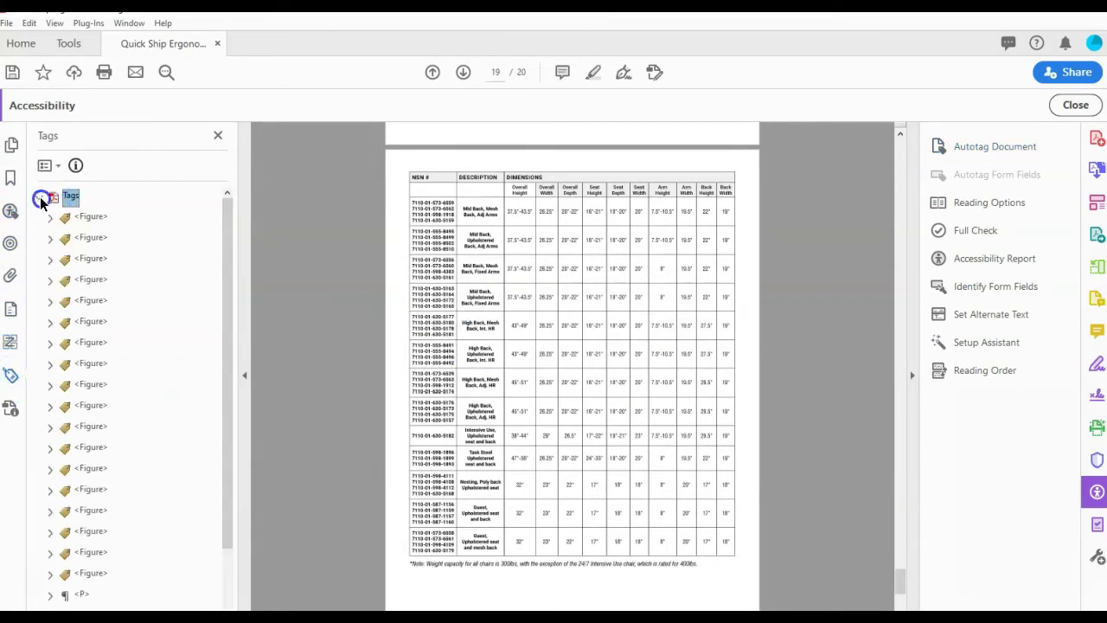
click(99, 217)
key(Down)
key(Down)
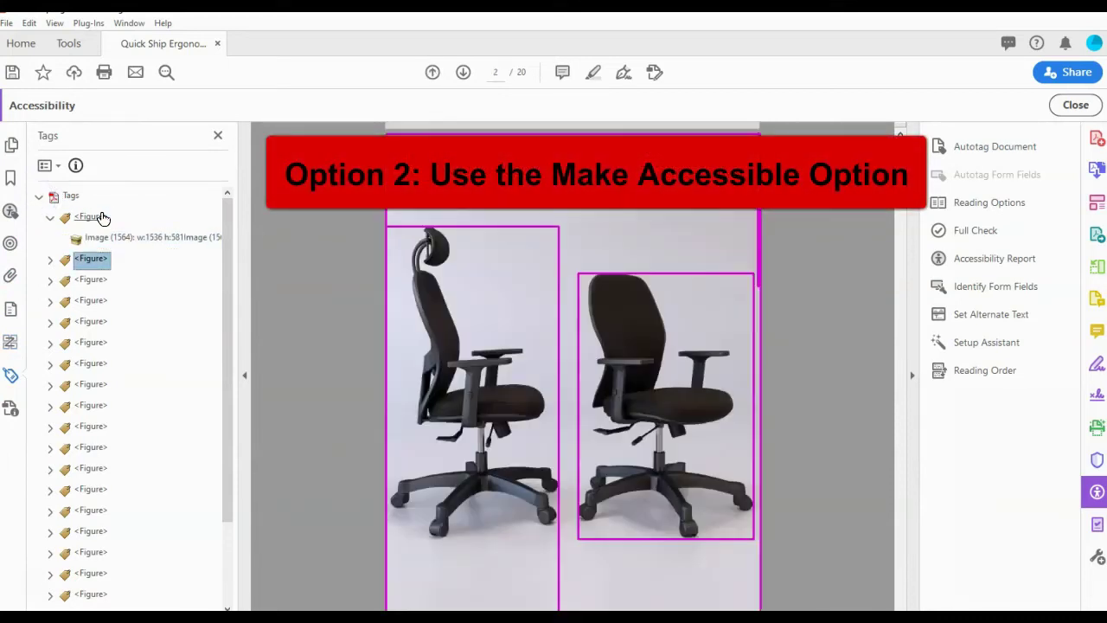
key(Down)
key(Down)
key(Down)
key(Down)
key(Down)
key(Down)
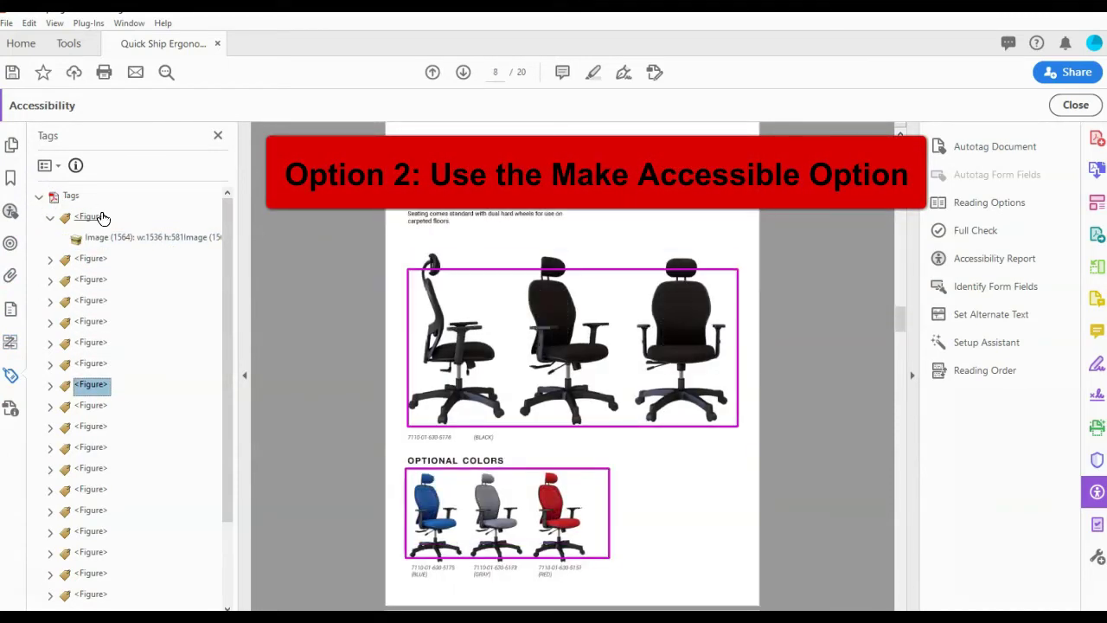
key(Down)
key(Down)
key(Down)
key(Down)
key(Down)
key(Down)
key(Down)
click(101, 217)
key(End)
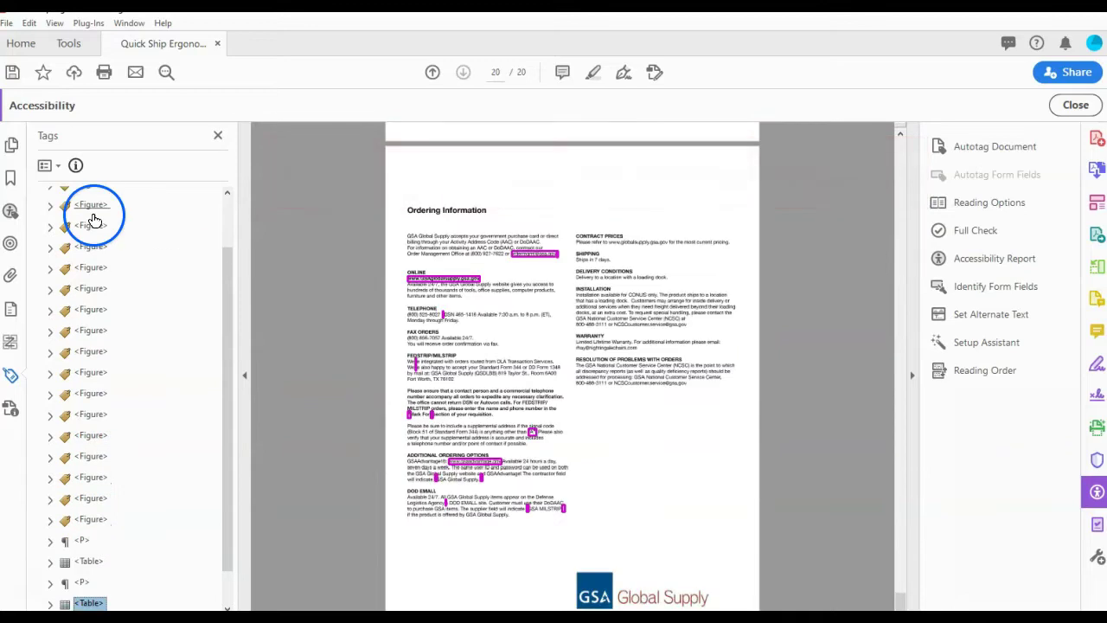
click(749, 117)
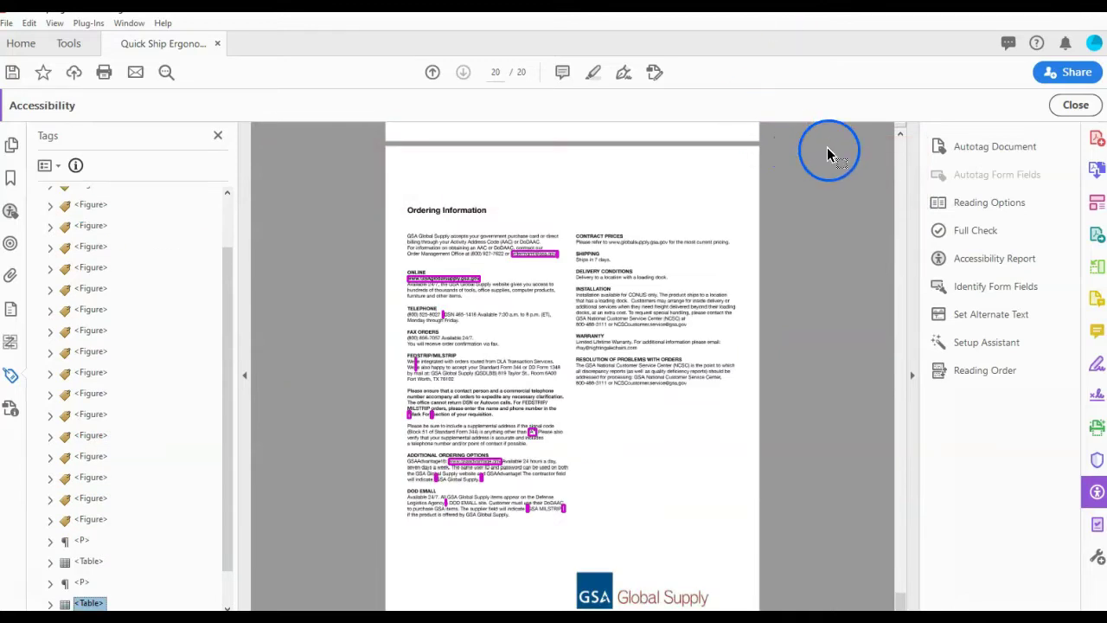
click(1074, 106)
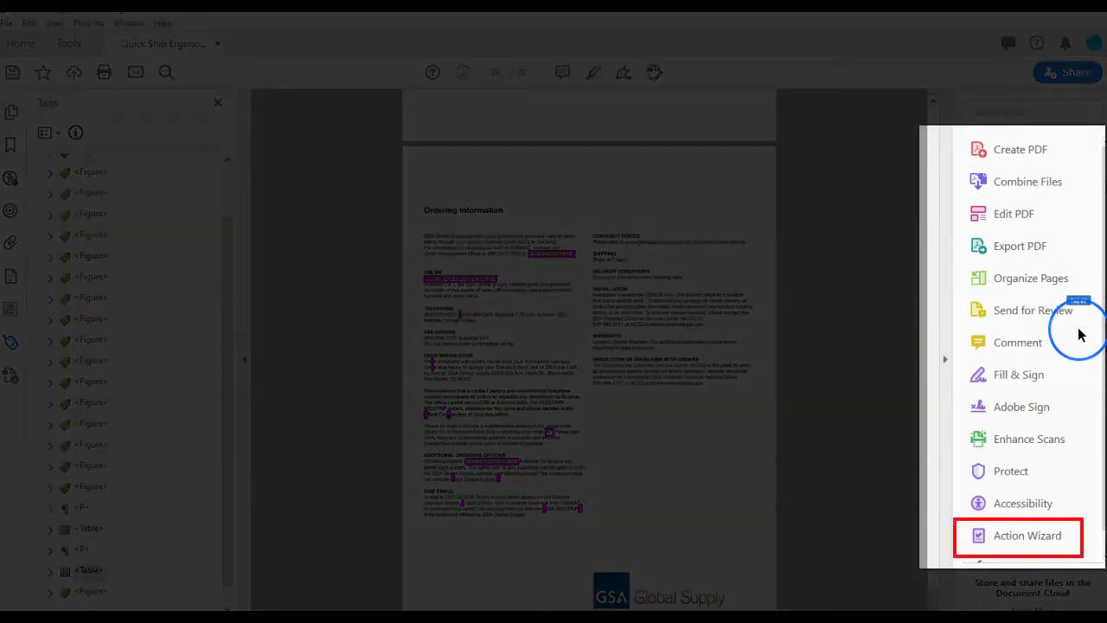
Run the Make Accessible action on the catalog from the Action Wizard
click(1085, 535)
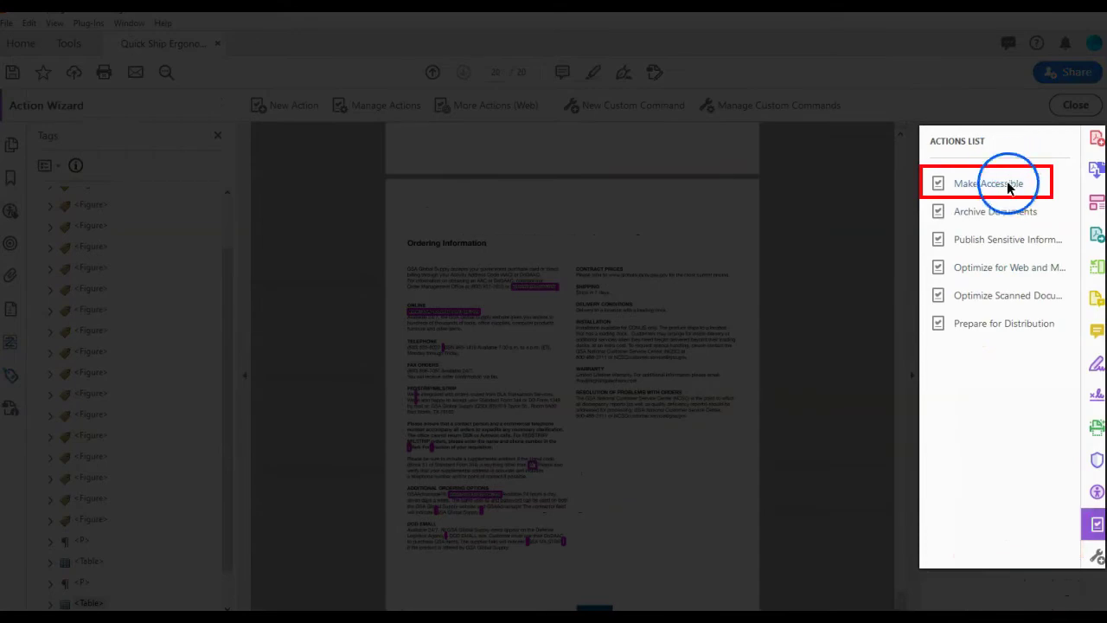
click(1007, 185)
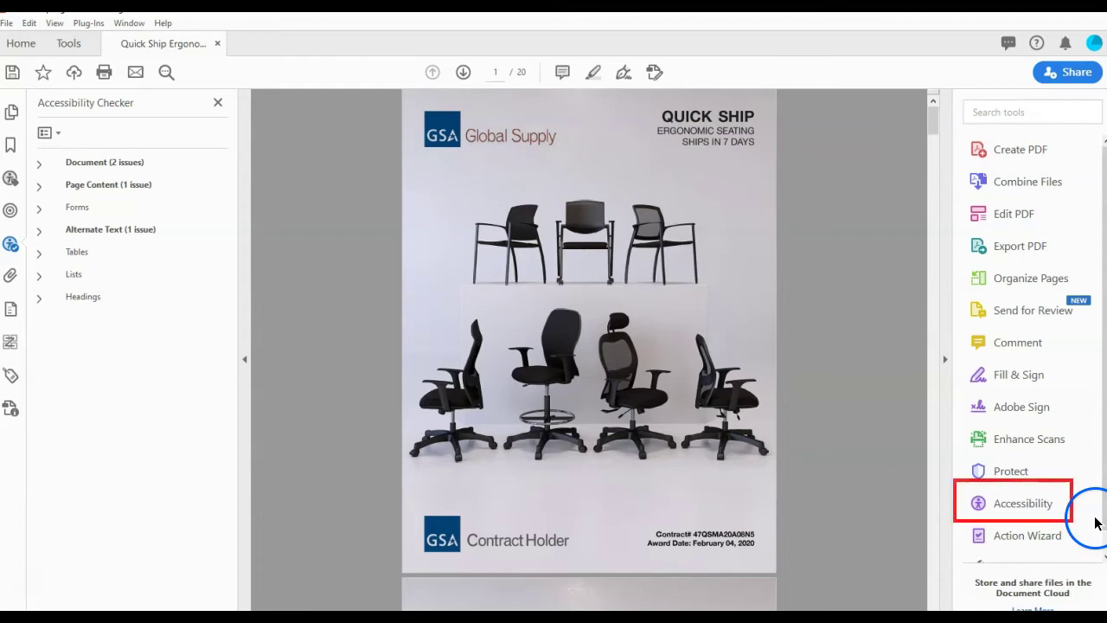
Check UntaggedDoc.pdf with the accessibility tools and fix the failed Tagged PDF item
click(1095, 522)
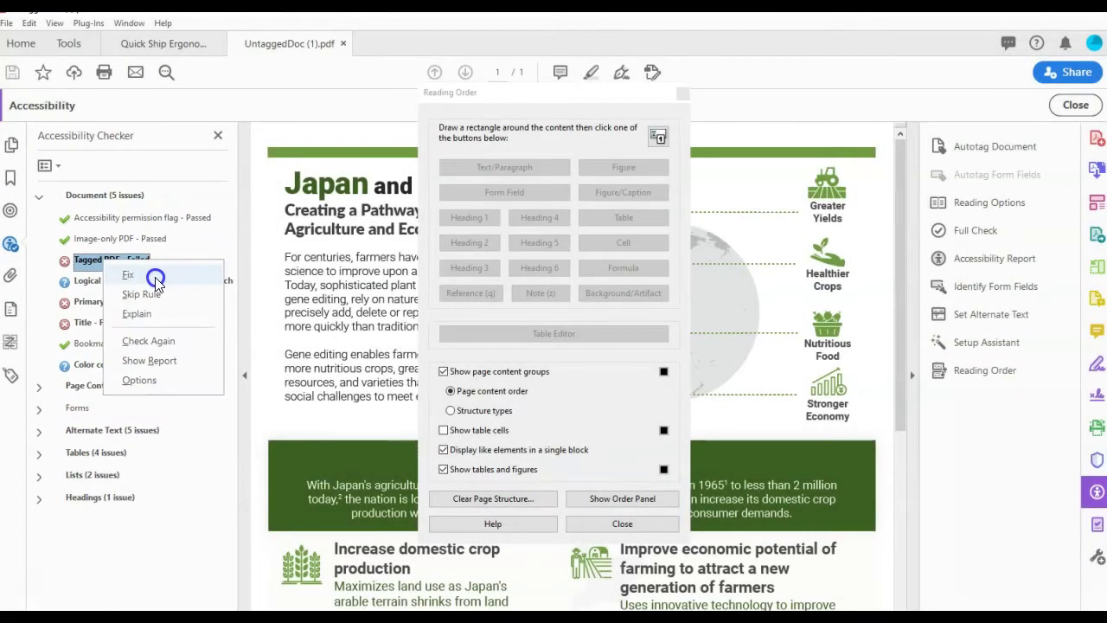
click(156, 277)
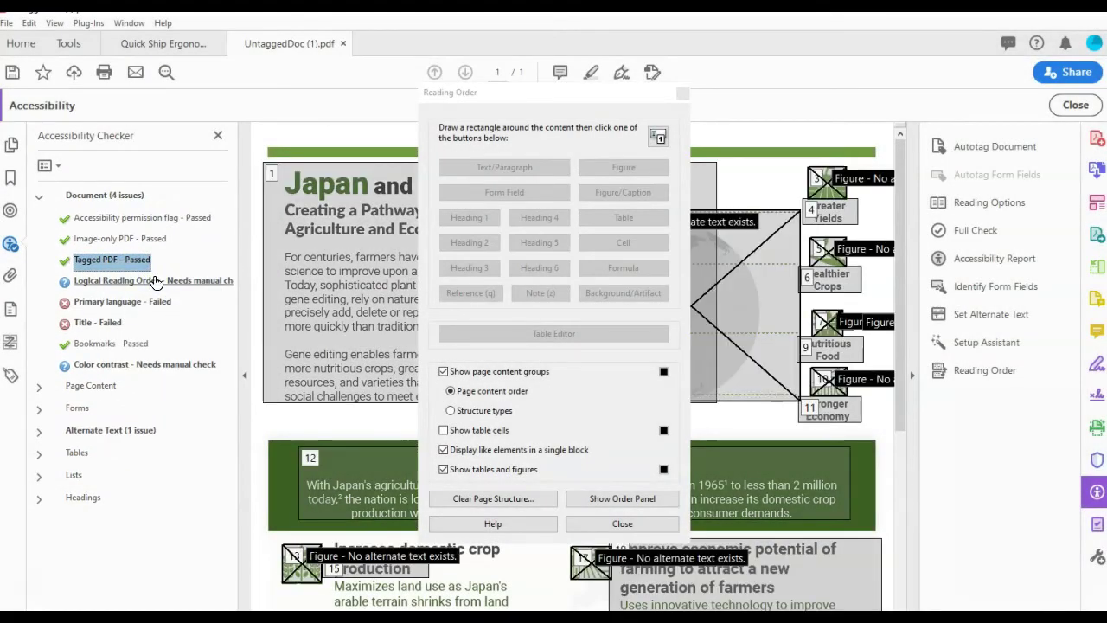
Show the Japan document's tag tree and move the reading order window aside
click(10, 376)
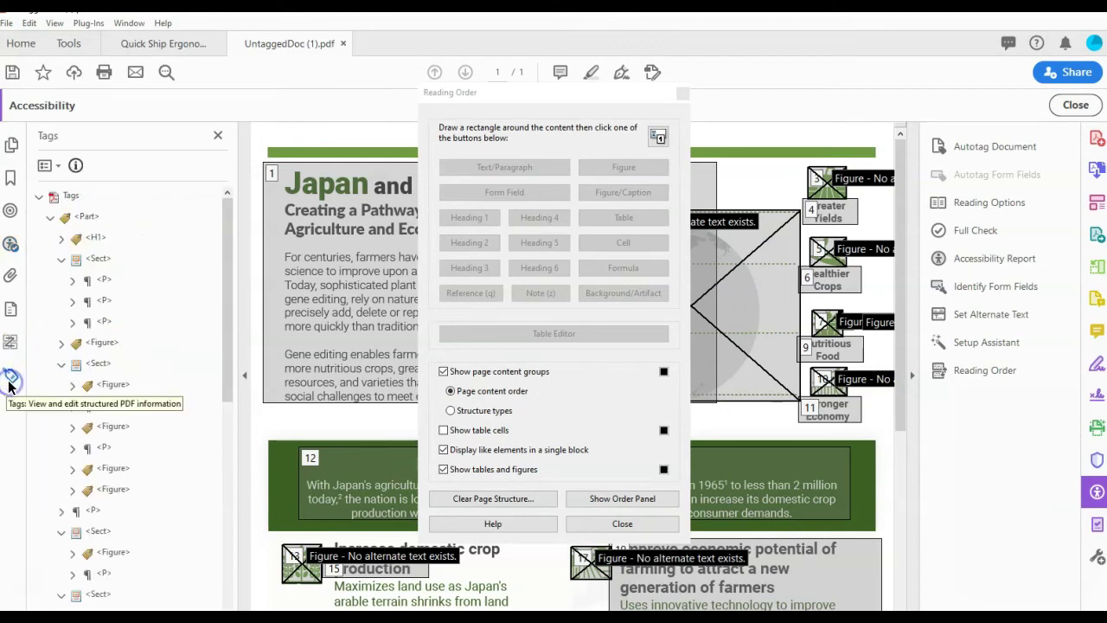
click(108, 301)
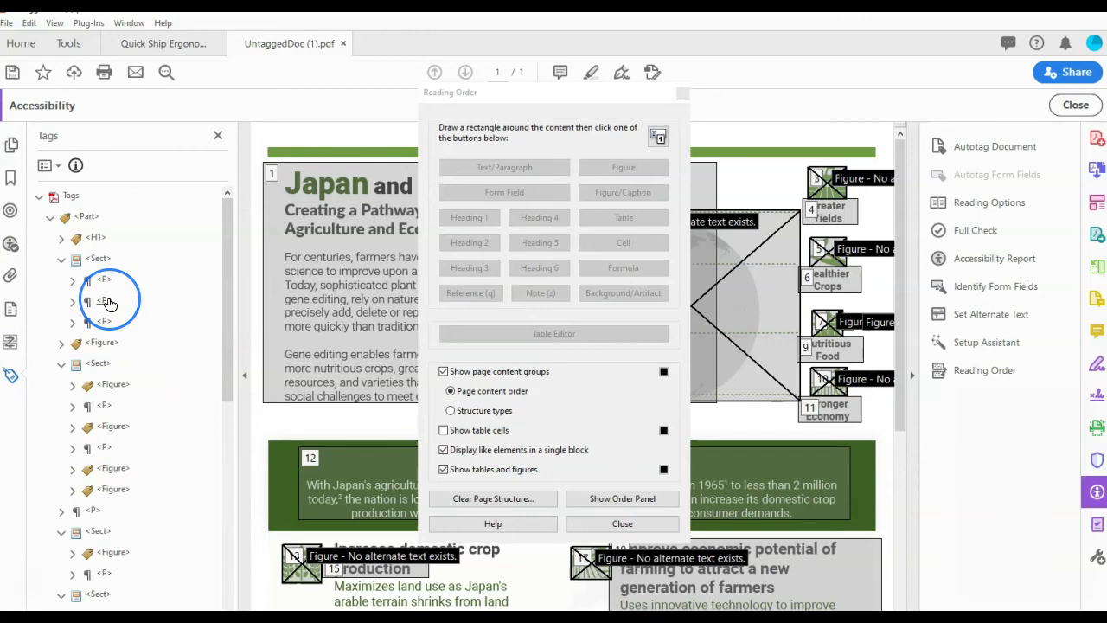
click(394, 309)
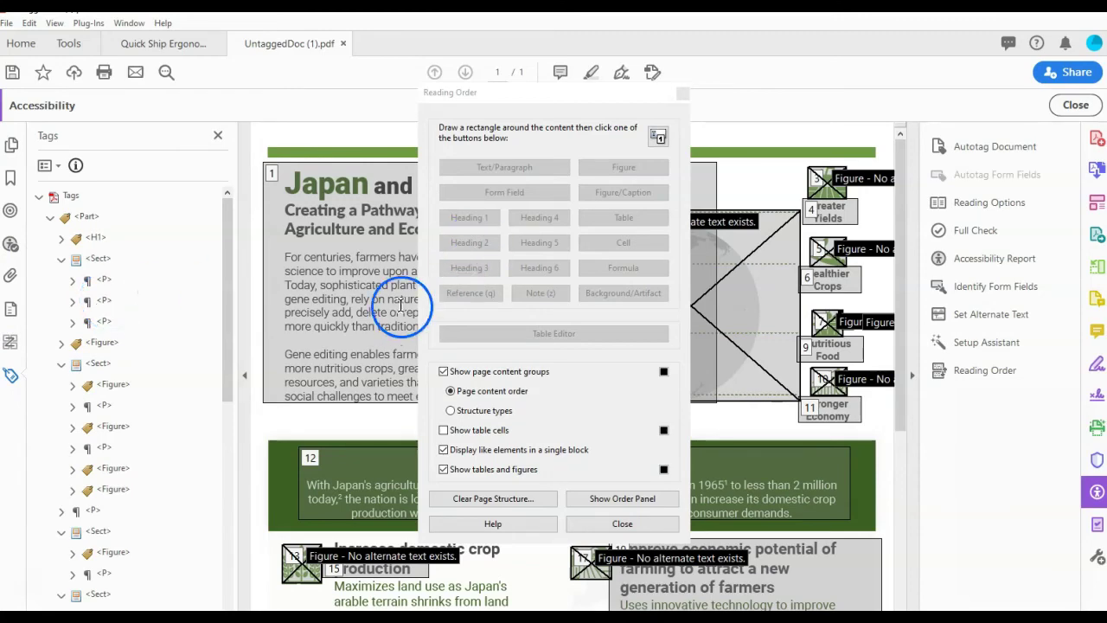
scroll(395, 309, down, 3)
scroll(394, 308, down, 3)
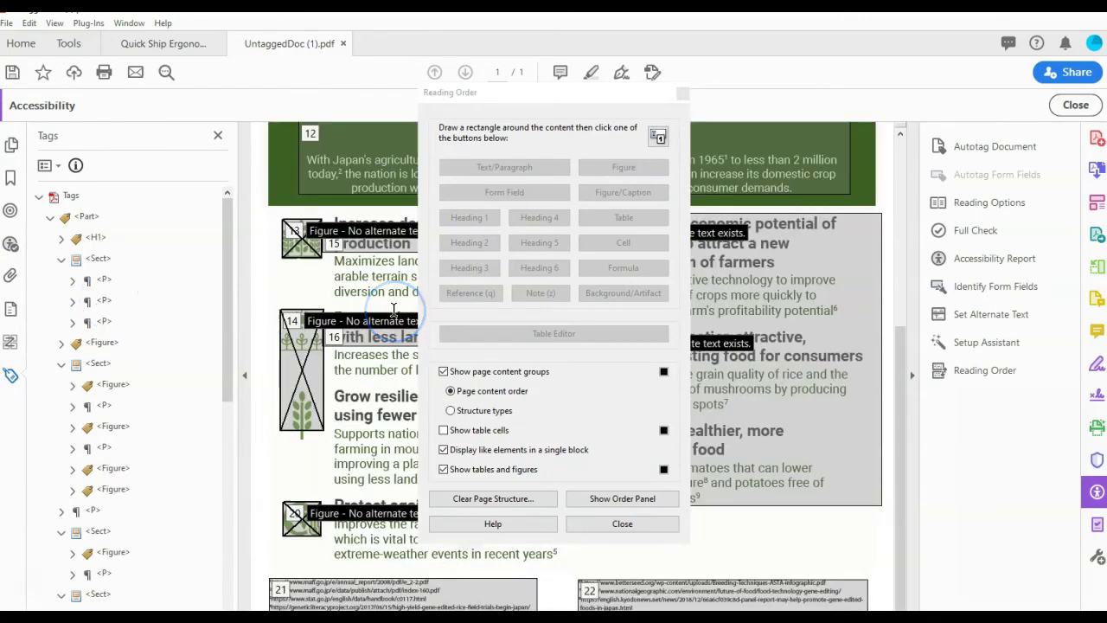
drag(469, 92, 650, 104)
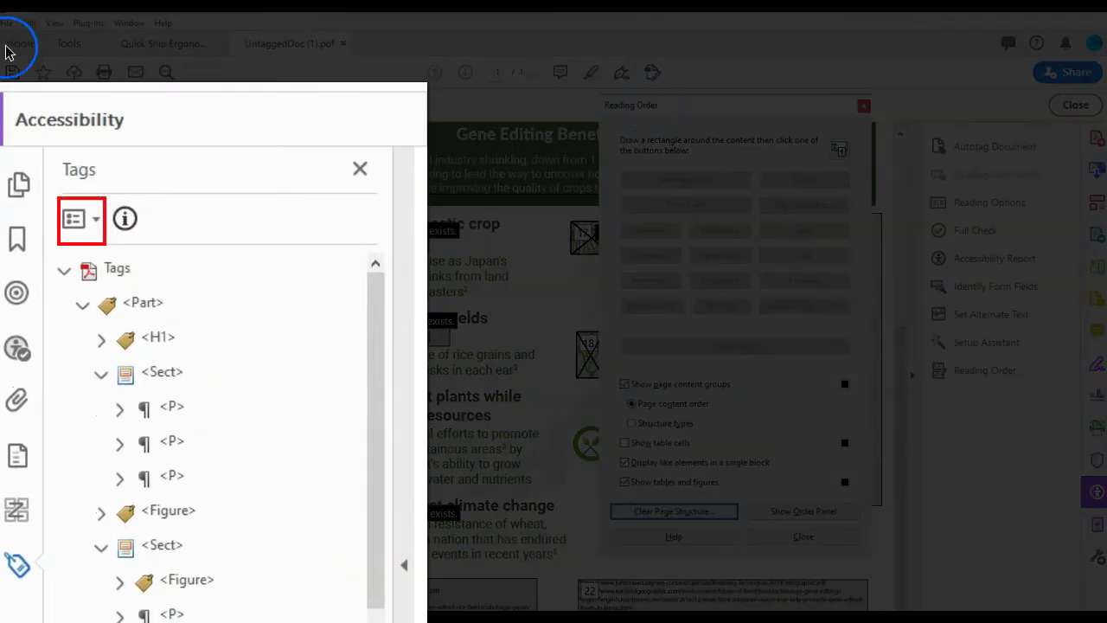
Create a new Paragraph tag and drag it into a Sect below the Figure tag
click(82, 218)
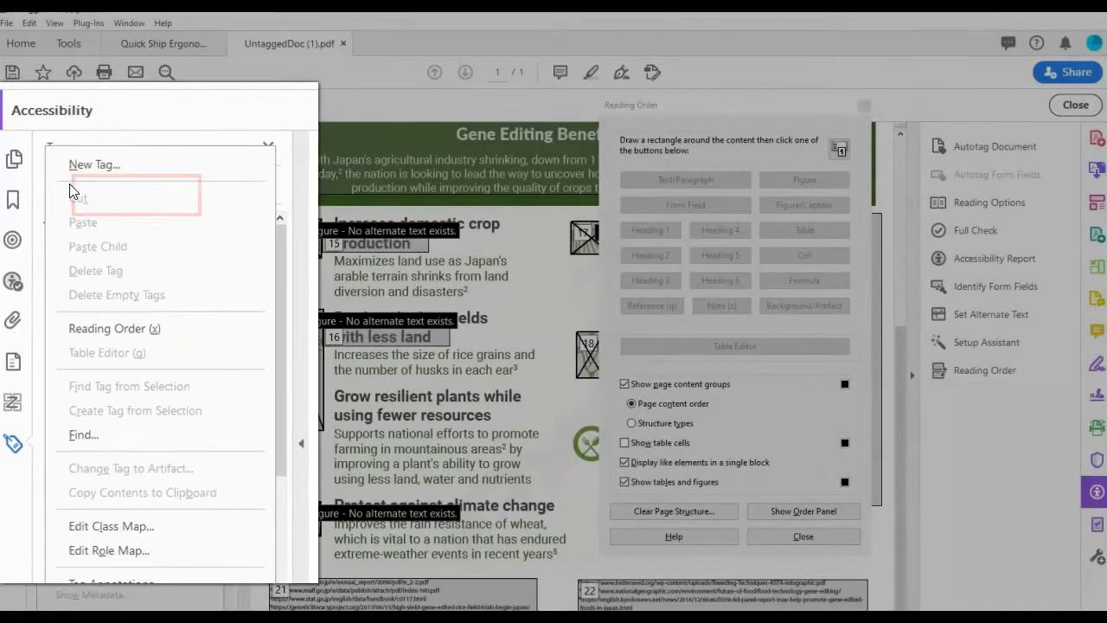
click(103, 193)
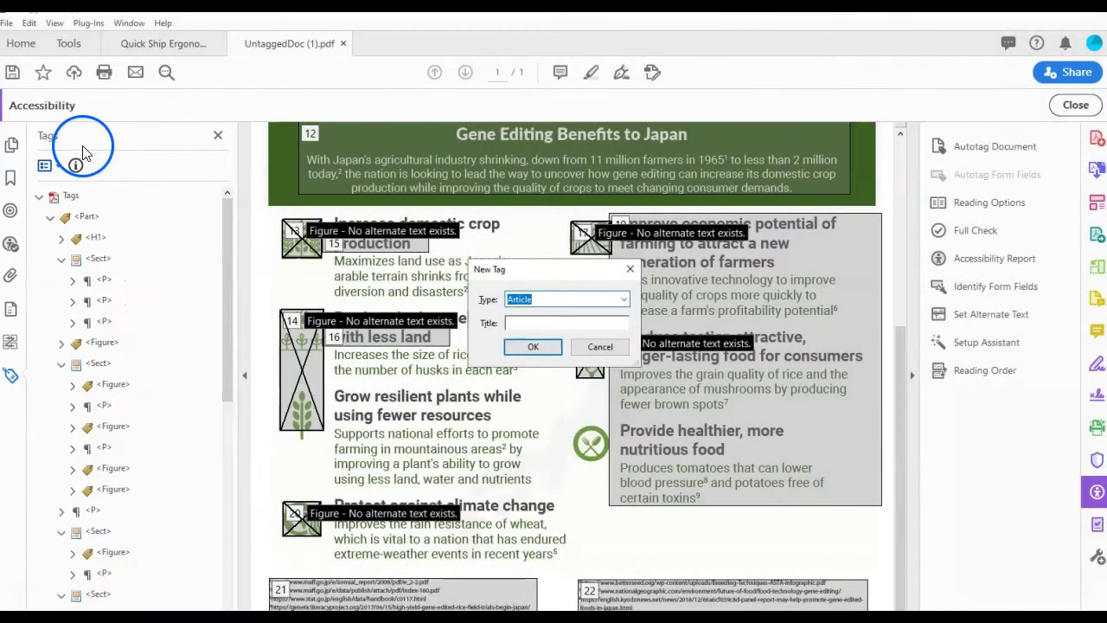
click(622, 299)
click(558, 359)
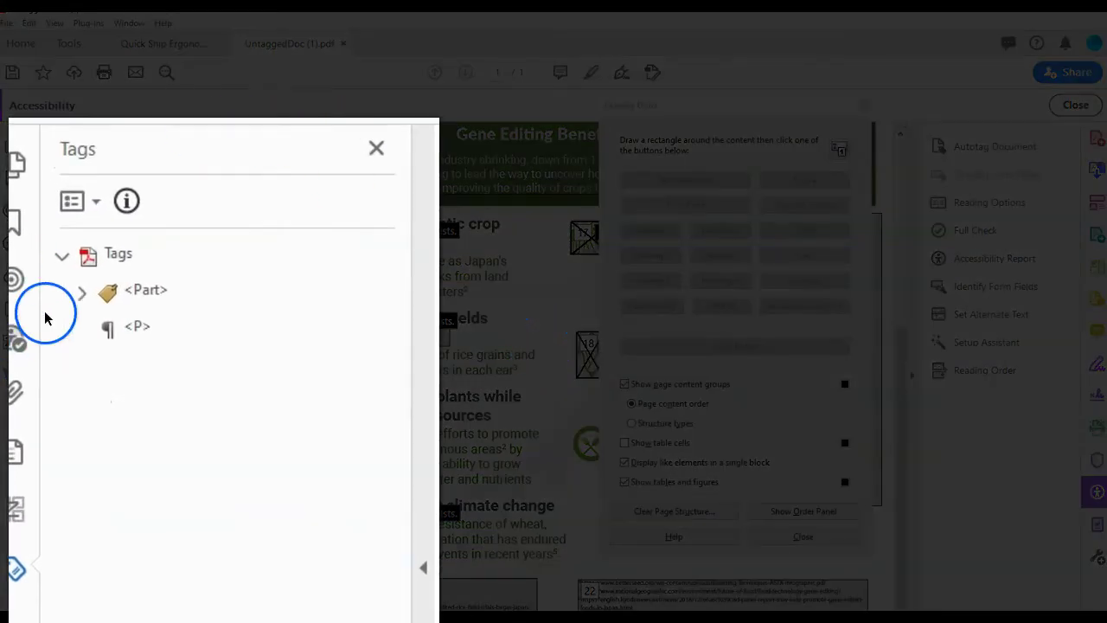
click(80, 294)
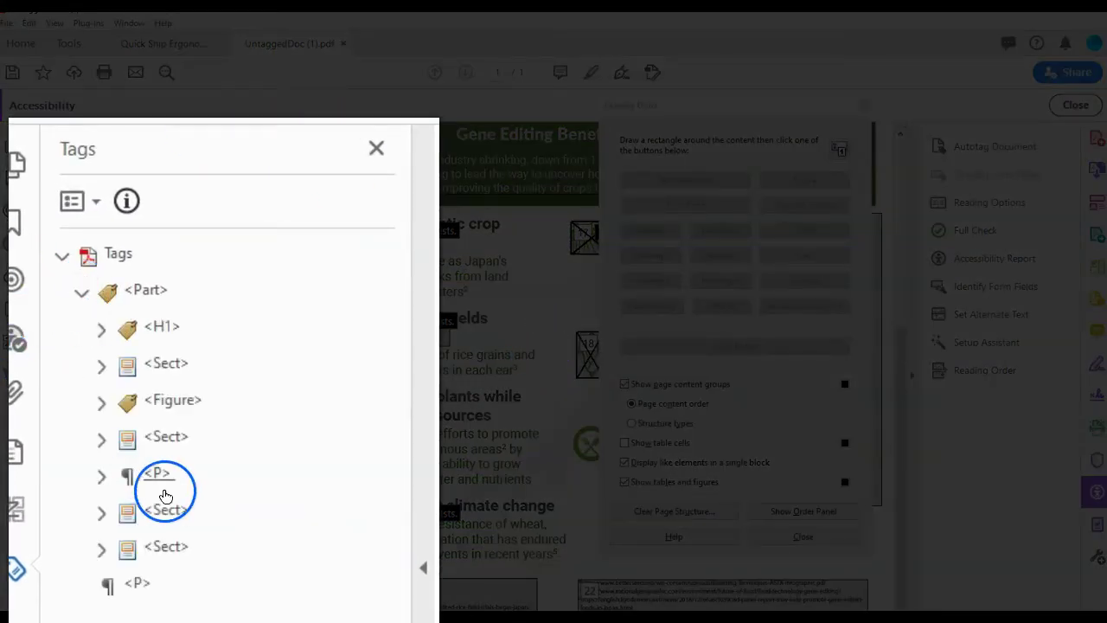
drag(171, 568, 196, 424)
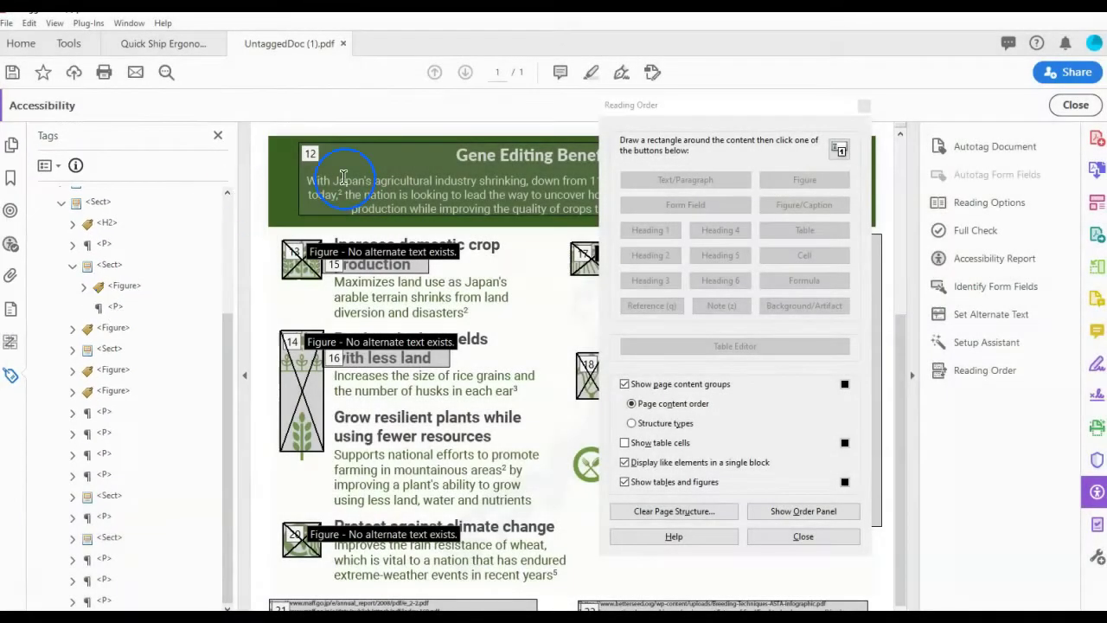
Attach the selected 'Maximizes land use as Japan's…' text to the new P tag
drag(334, 281, 465, 312)
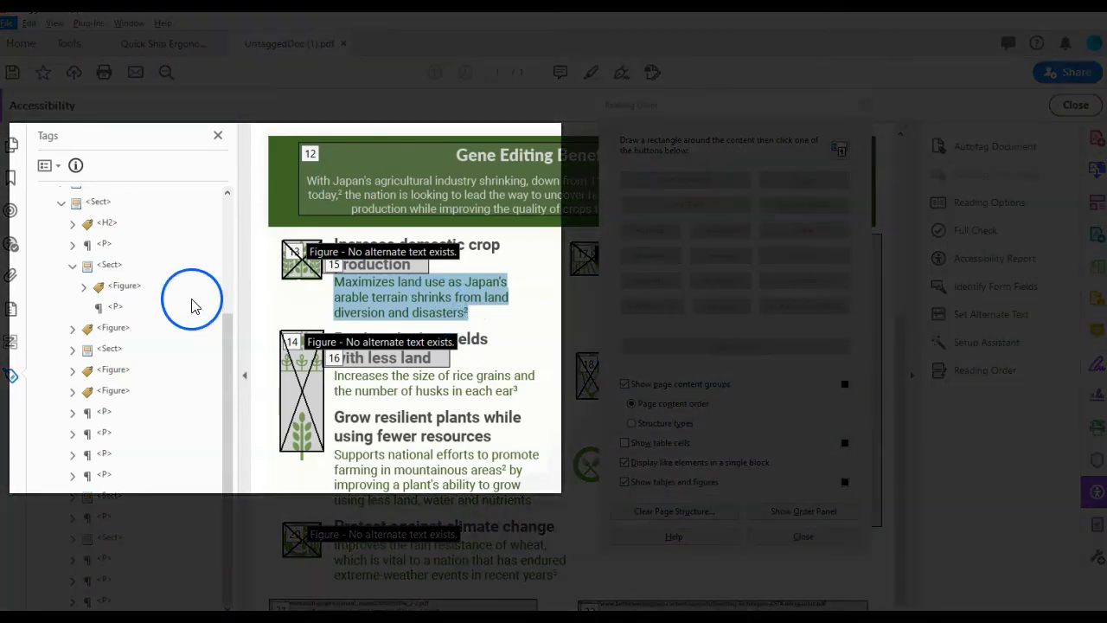
right_click(115, 309)
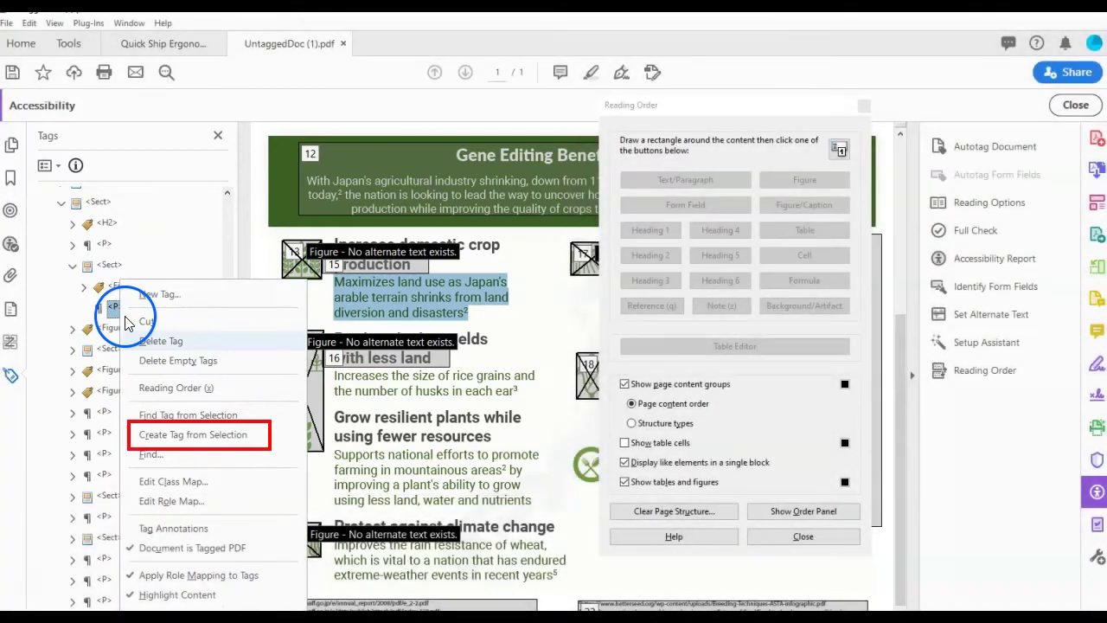
click(185, 433)
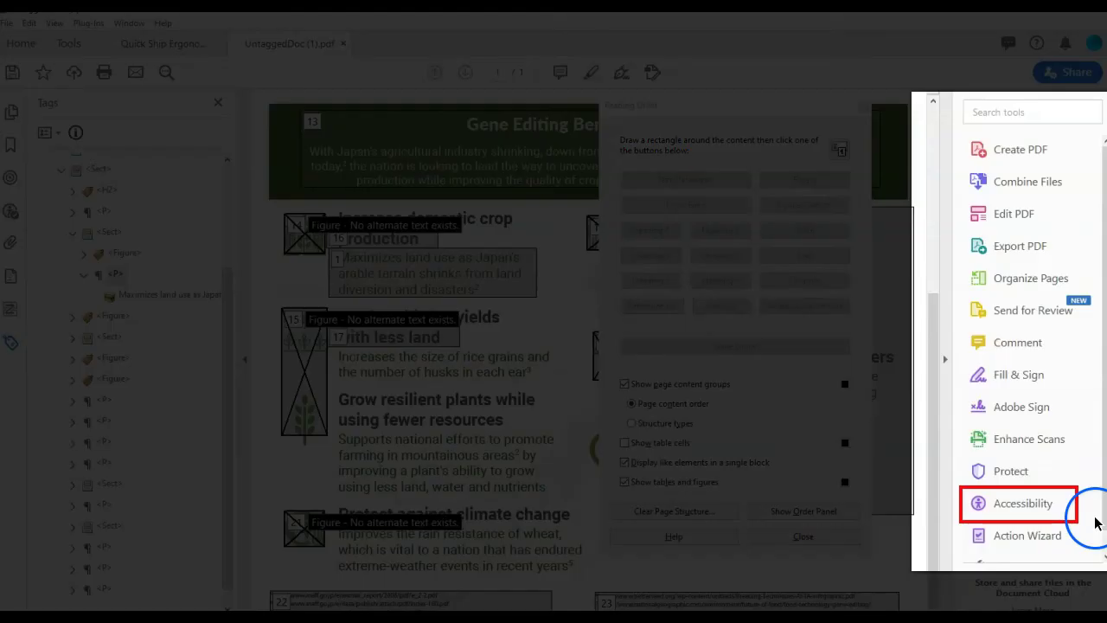
Outline 'Grow resilient plants while using fewer resources' with Reading Order and tag it Heading 3
click(1095, 519)
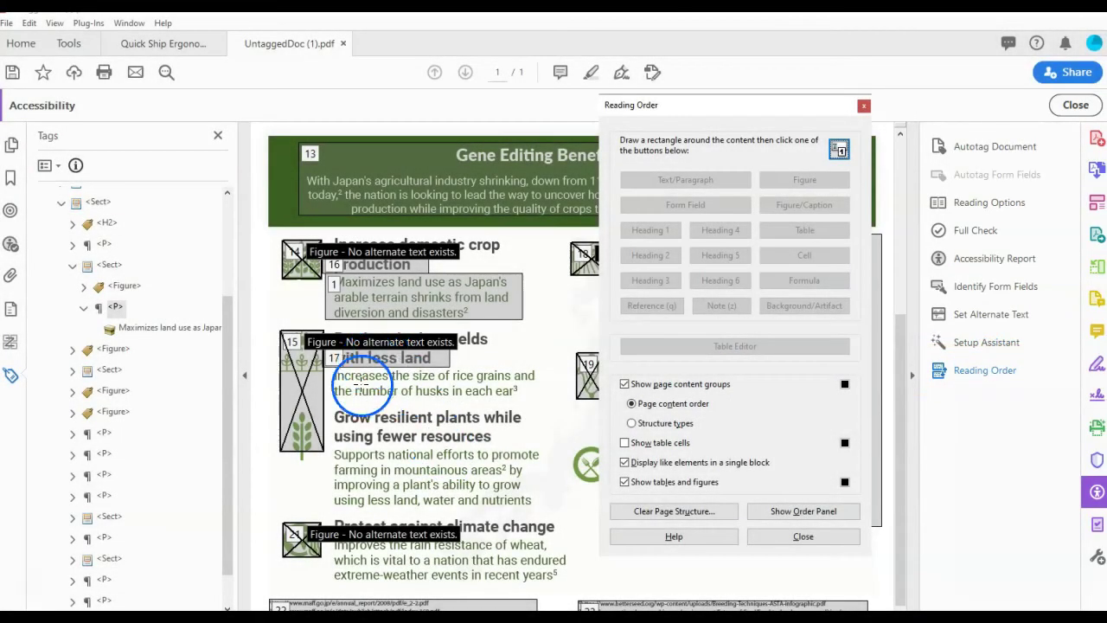
drag(331, 401, 538, 448)
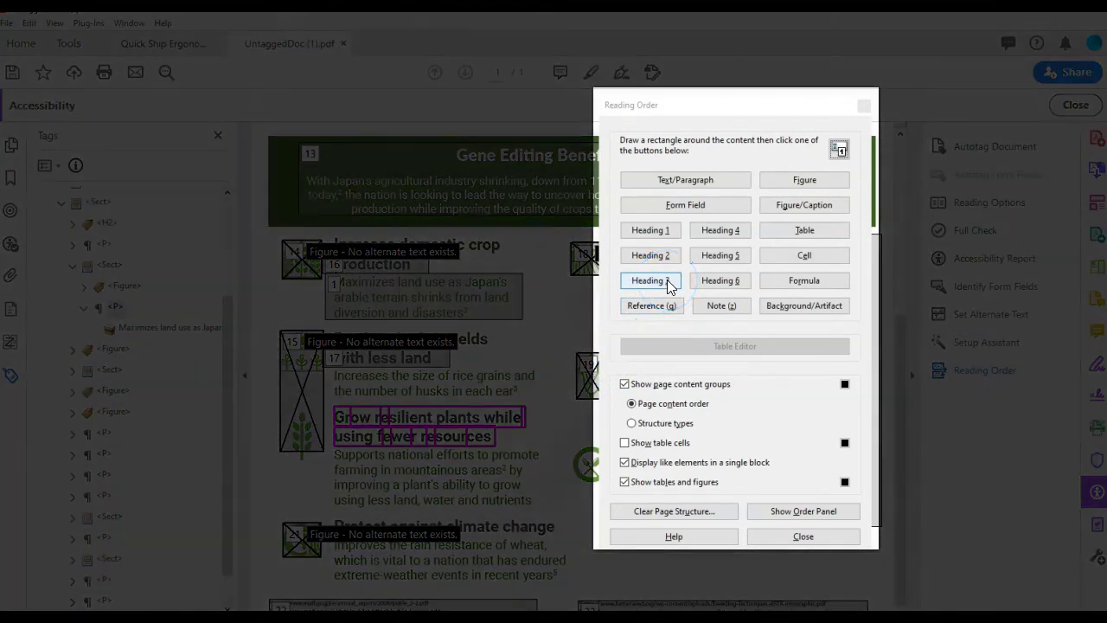
click(666, 282)
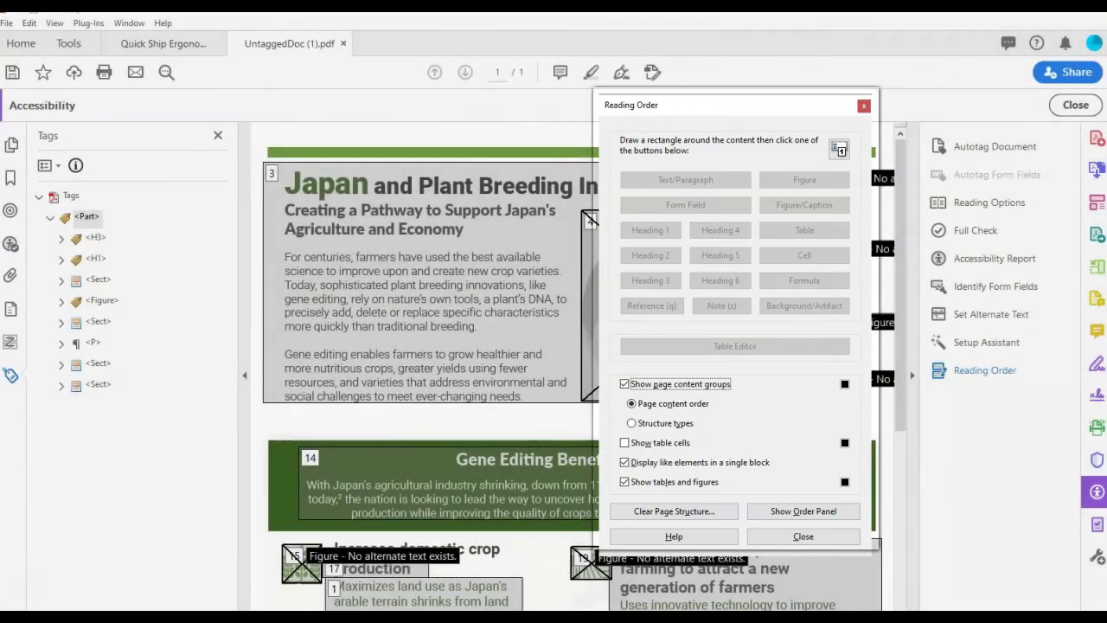
Show structure types in the Reading Order dialog, revealing the 'Grow resilient plants…' heading as H3
click(666, 423)
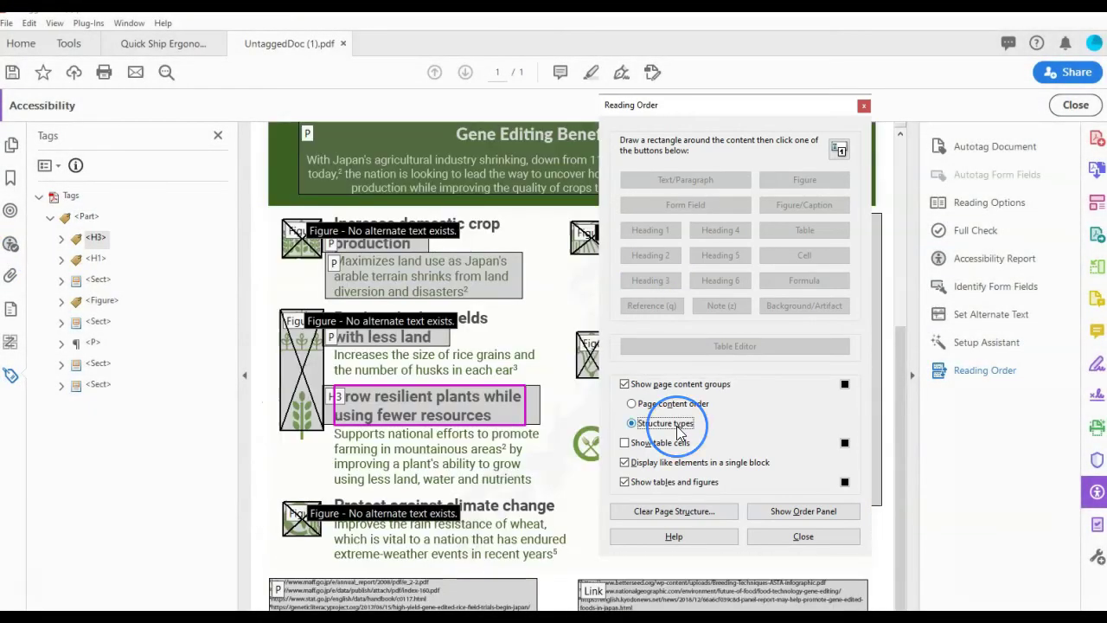